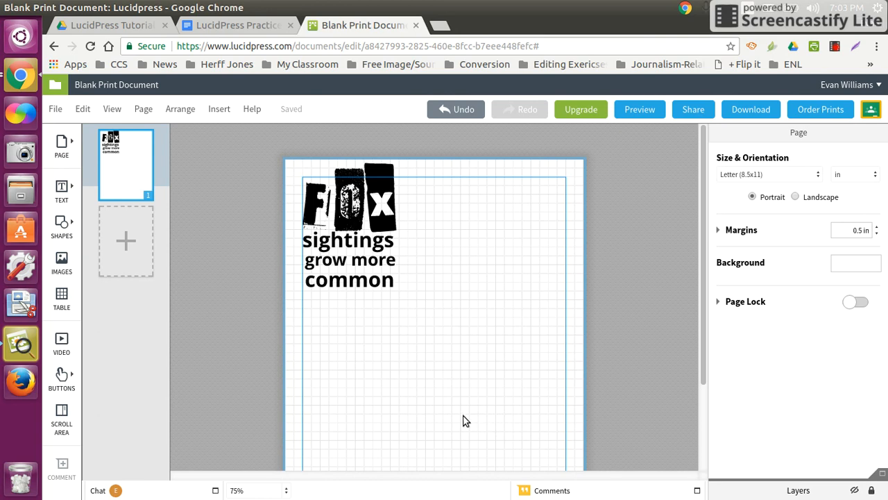
# Step: Add a blank body text box to the right of the fox headline and widen it to the page's right margin
pyautogui.moveTo(62, 186)
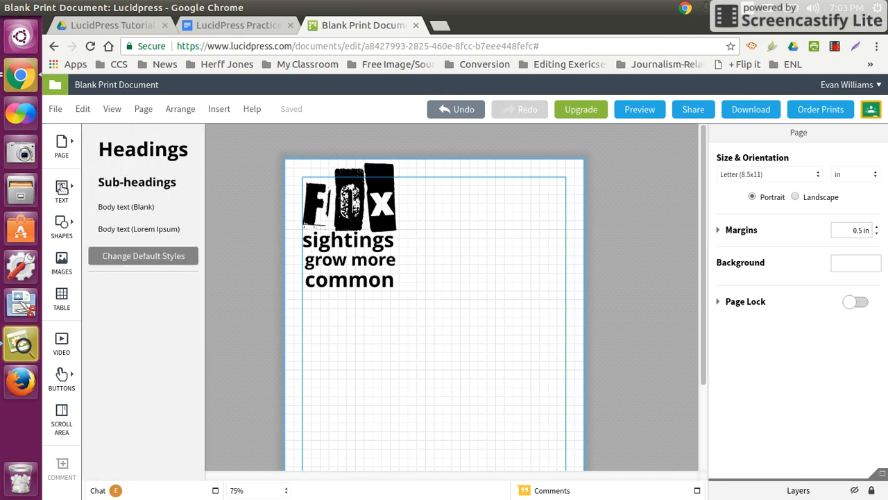
pyautogui.click(138, 212)
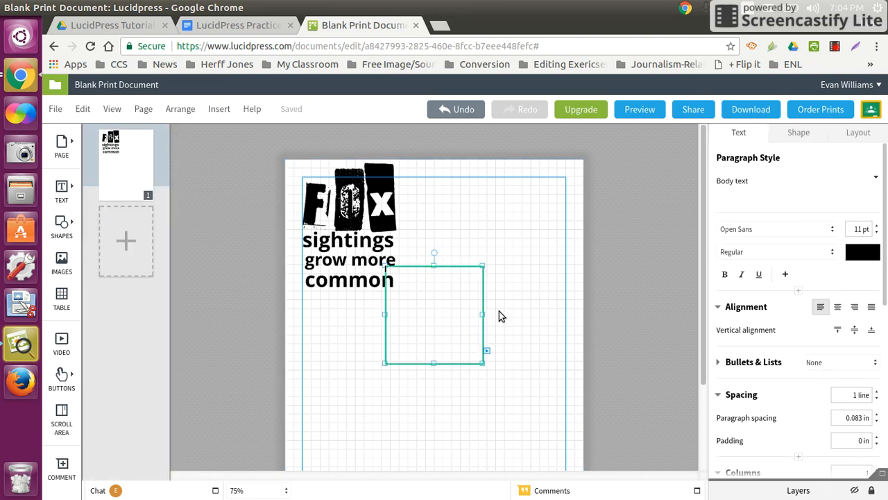
pyautogui.click(362, 362)
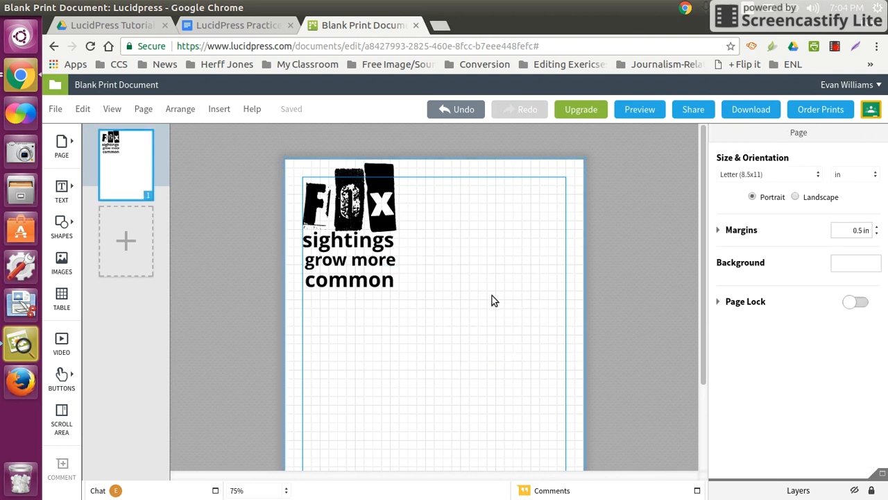
pyautogui.moveTo(422, 291); pyautogui.dragTo(436, 197)
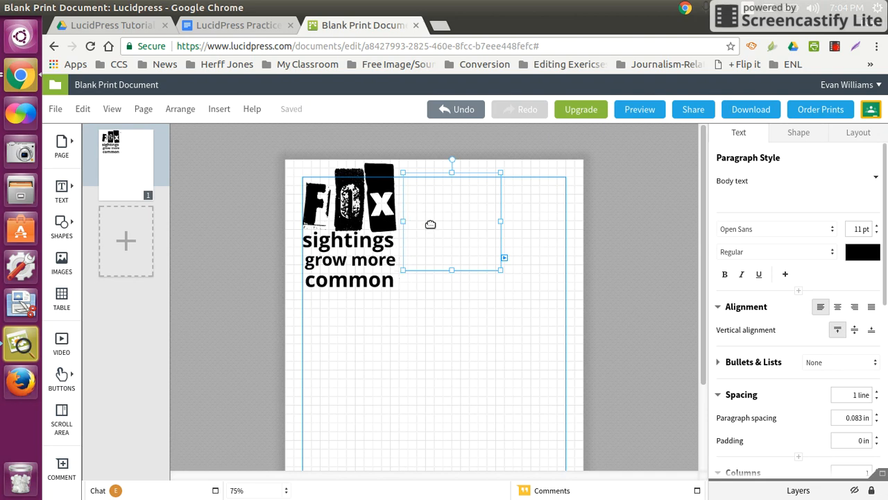
pyautogui.moveTo(501, 221); pyautogui.dragTo(566, 216)
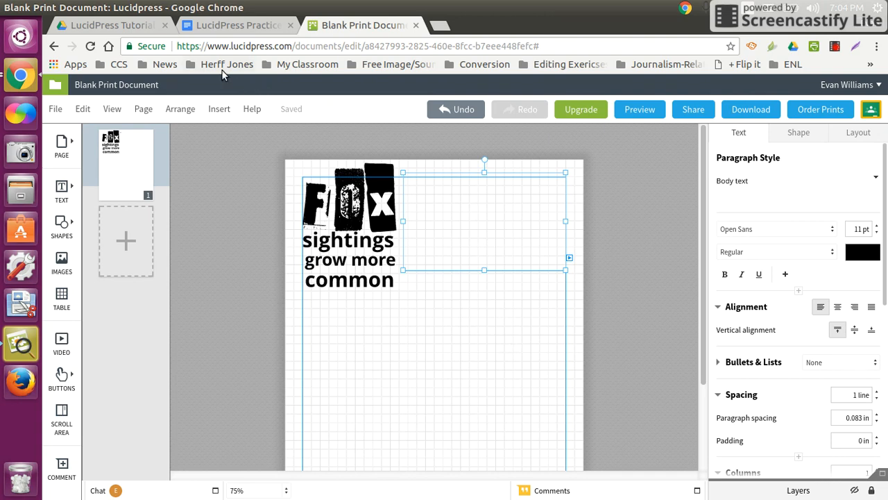
# Step: Switch to the LucidPress Practice Story document in Google Docs and copy its entire text
pyautogui.click(127, 32)
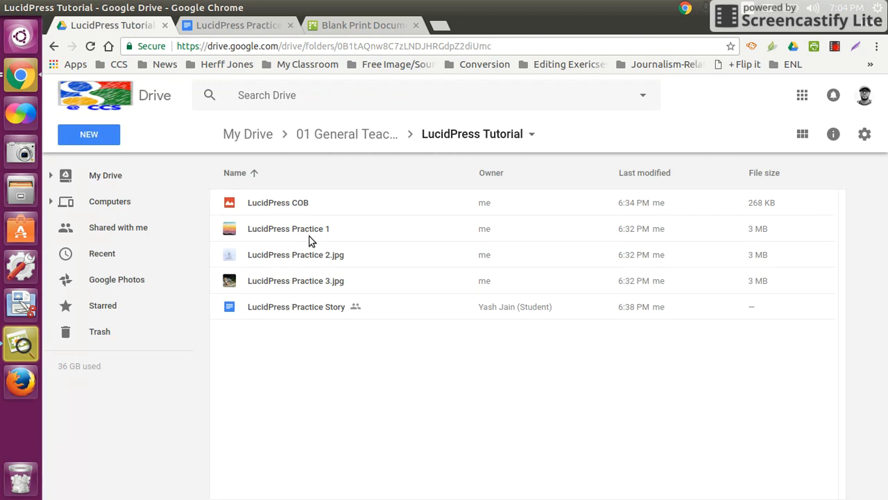
pyautogui.click(240, 30)
pyautogui.click(319, 327)
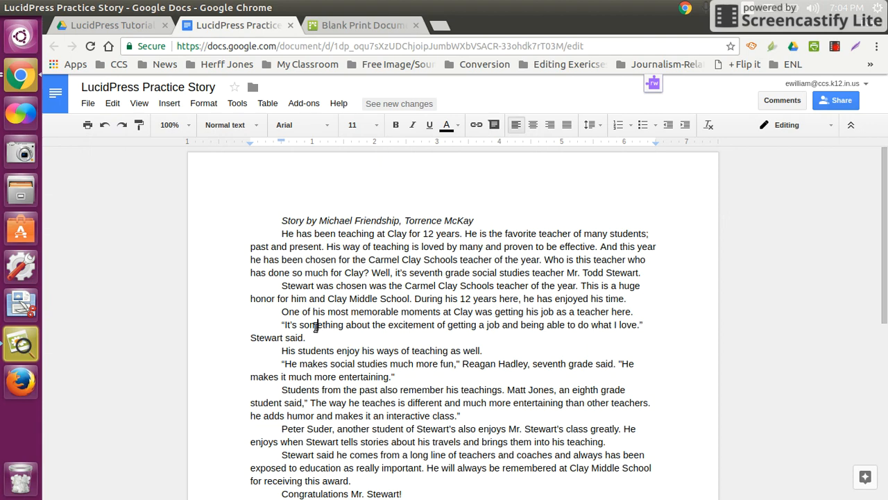
pyautogui.scroll(-2, 306, 292)
pyautogui.scroll(1, 282, 188)
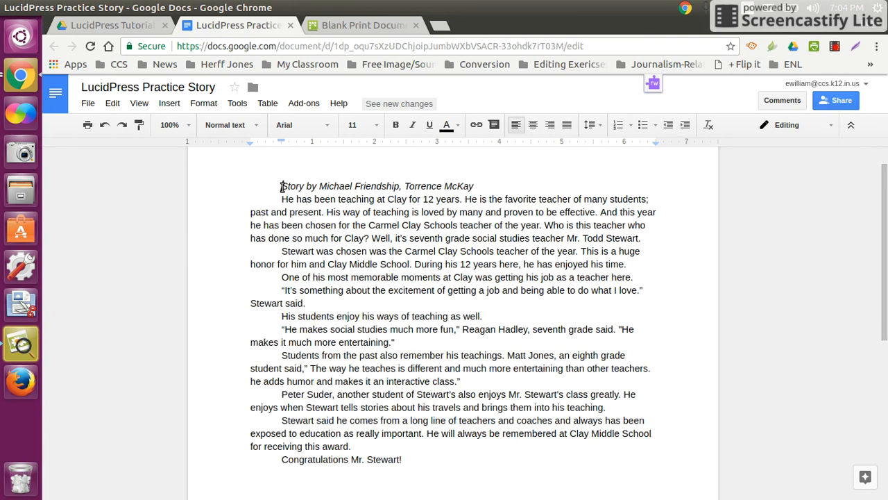
pyautogui.moveTo(281, 188); pyautogui.dragTo(483, 474)
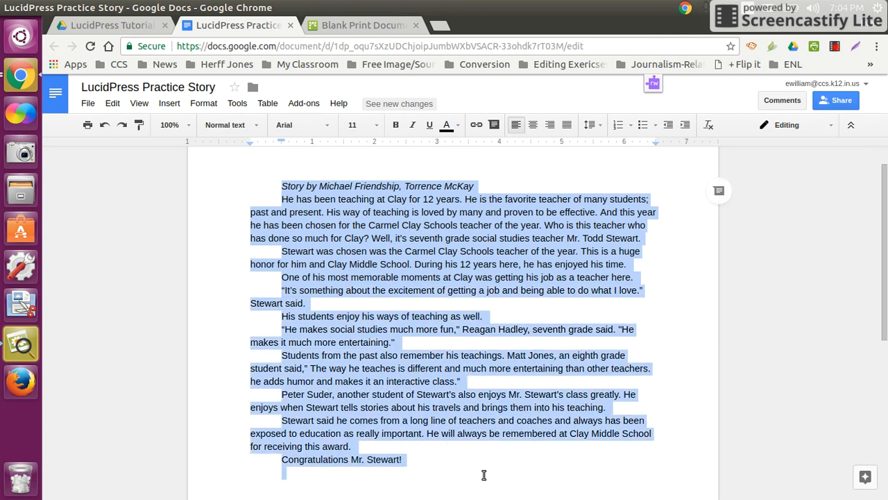
pyautogui.click(506, 472)
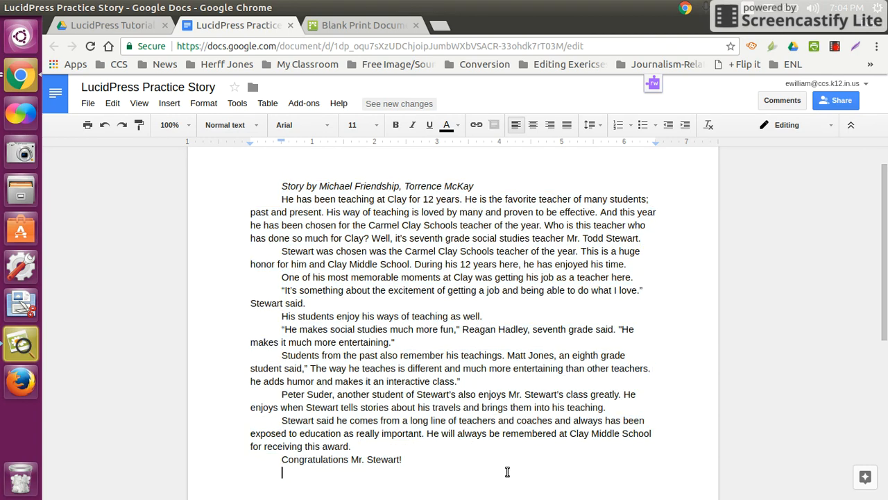
pyautogui.click(321, 215)
pyautogui.hotkey('ctrl', 'a')
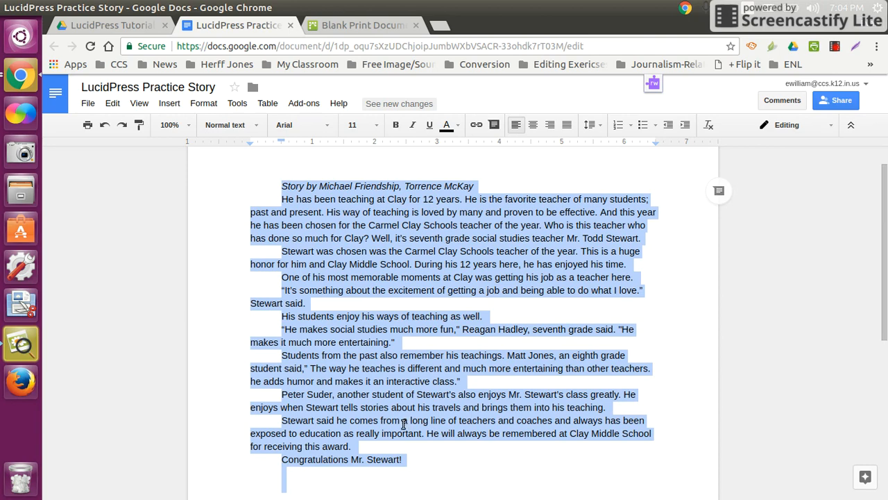
# Step: Return to the Blank Print Document in Lucidpress and paste the copied story into the empty text box
pyautogui.click(330, 24)
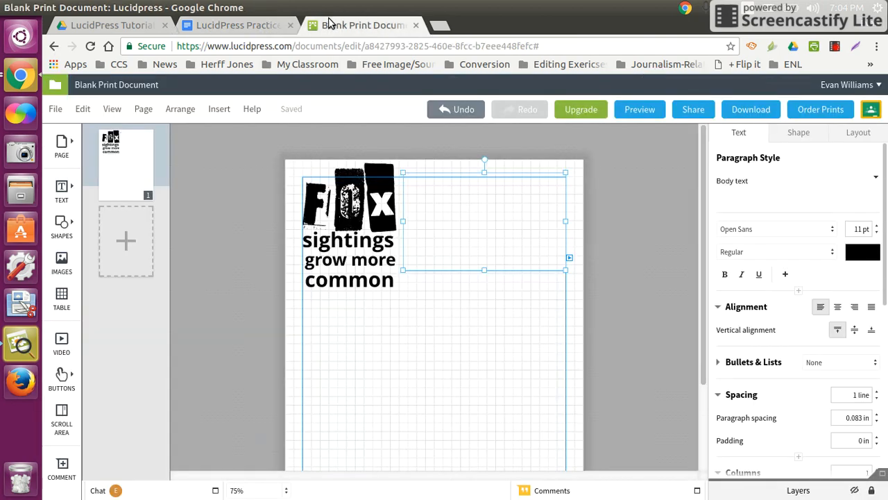
pyautogui.click(460, 215)
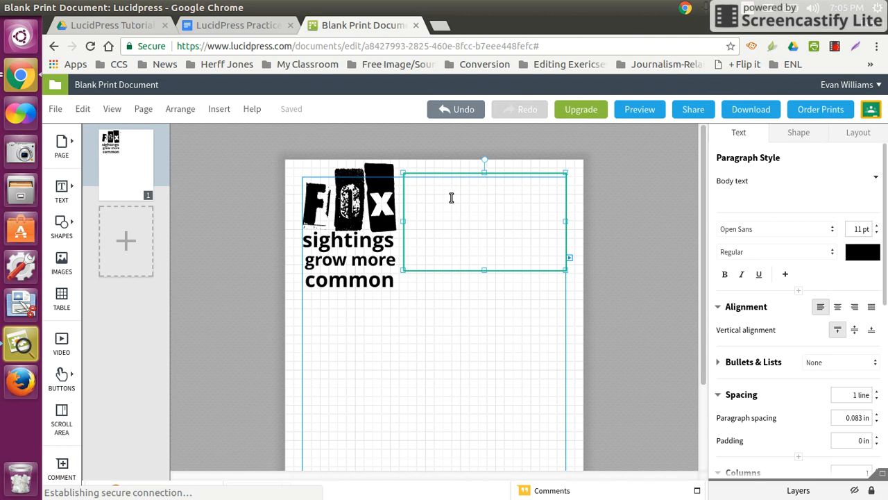
pyautogui.hotkey('ctrl', 'v')
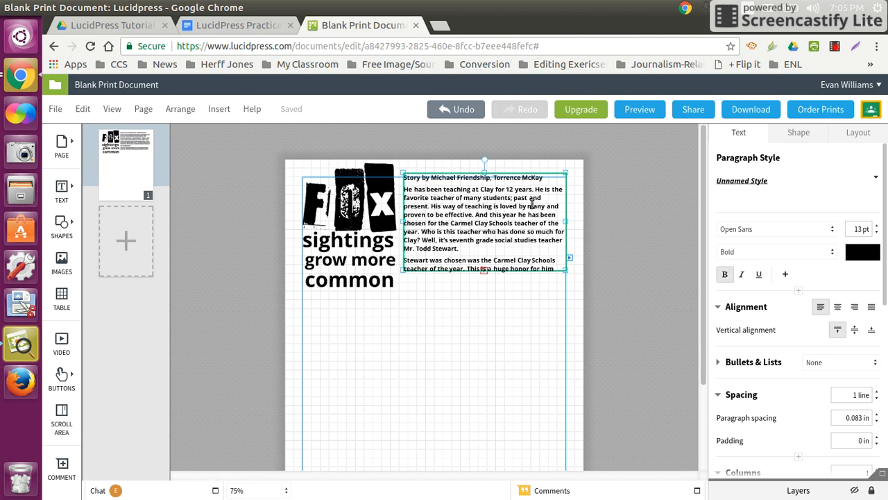
# Step: Set the font of the whole pasted story to Old Standard TT
pyautogui.click(439, 224)
pyautogui.hotkey('ctrl', 'a')
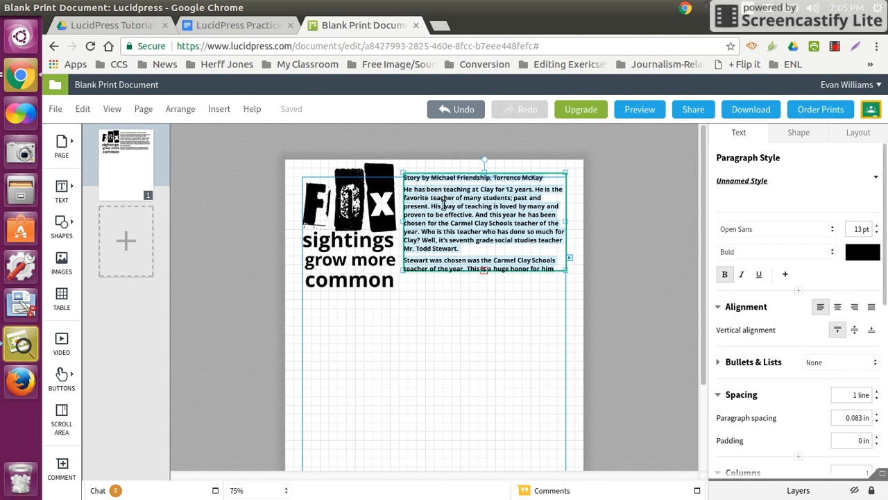
pyautogui.click(755, 229)
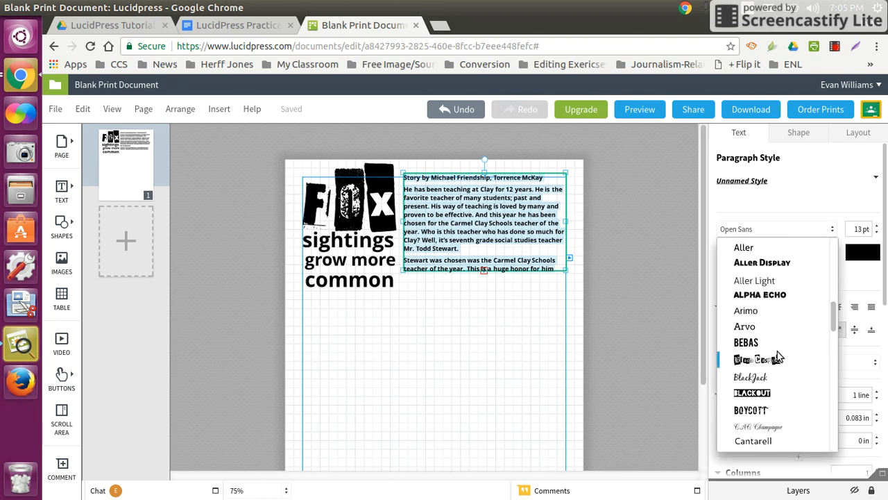
pyautogui.moveTo(835, 329); pyautogui.dragTo(836, 456)
pyautogui.scroll(3, 812, 405)
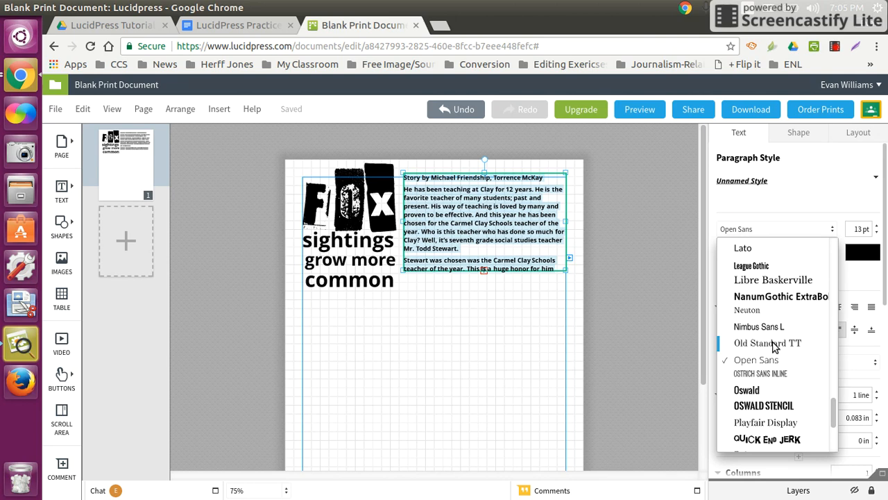
pyautogui.click(775, 343)
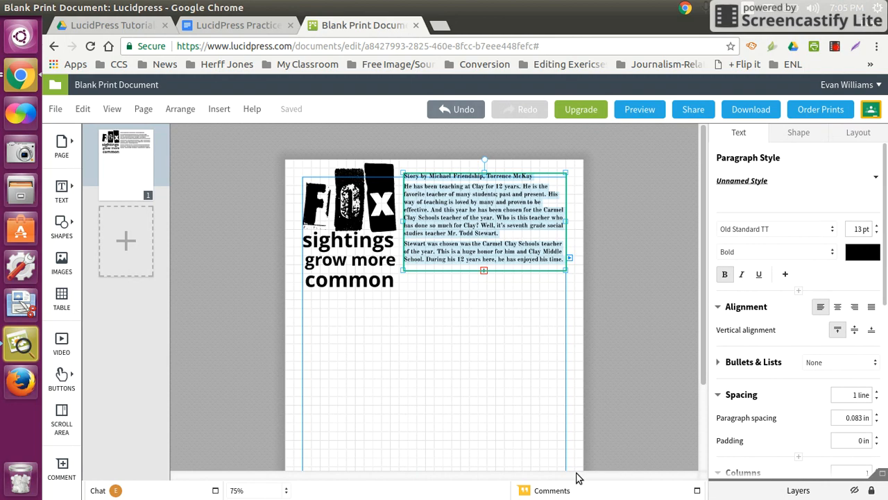
# Step: Change the font of the whole story text to Neuton
pyautogui.hotkey('ctrl', '=')
pyautogui.hotkey('ctrl', '=')
pyautogui.hotkey('ctrl', '=')
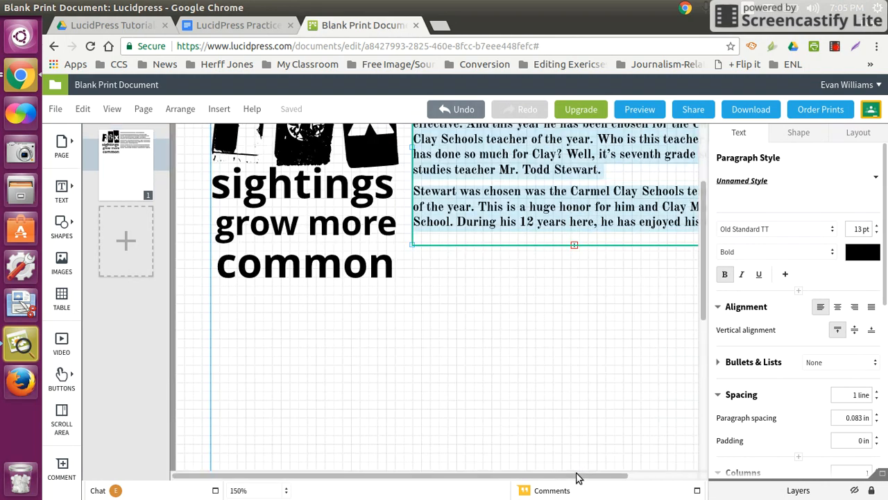
pyautogui.scroll(3, 553, 387)
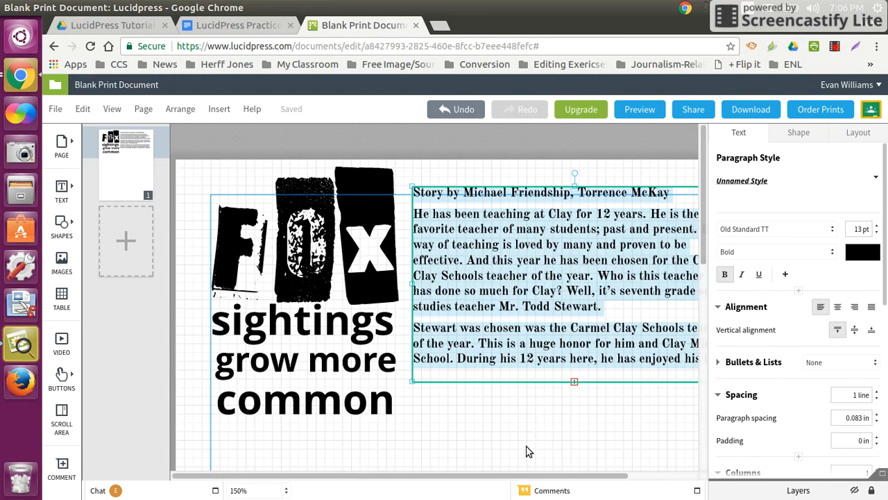
pyautogui.moveTo(517, 477); pyautogui.dragTo(591, 478)
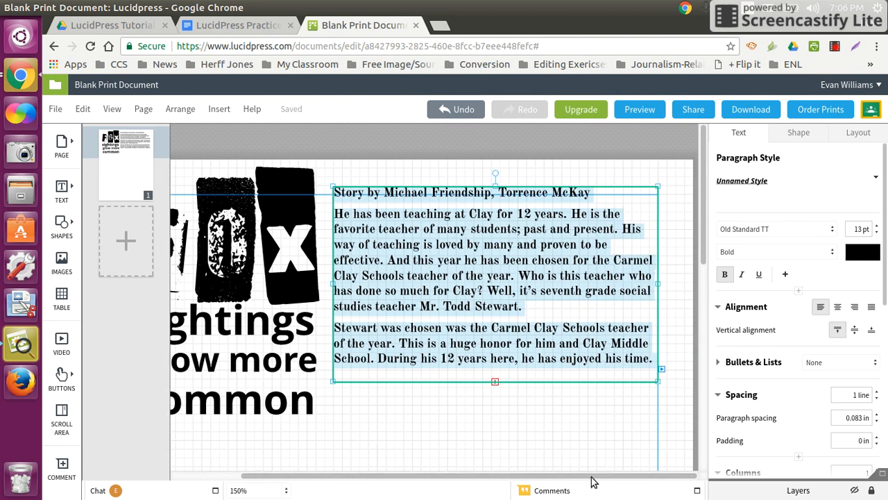
pyautogui.click(815, 230)
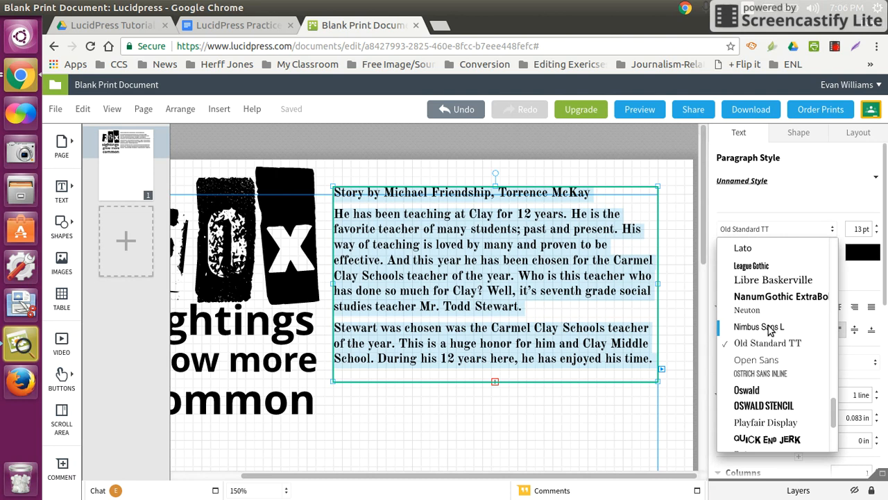
pyautogui.click(747, 310)
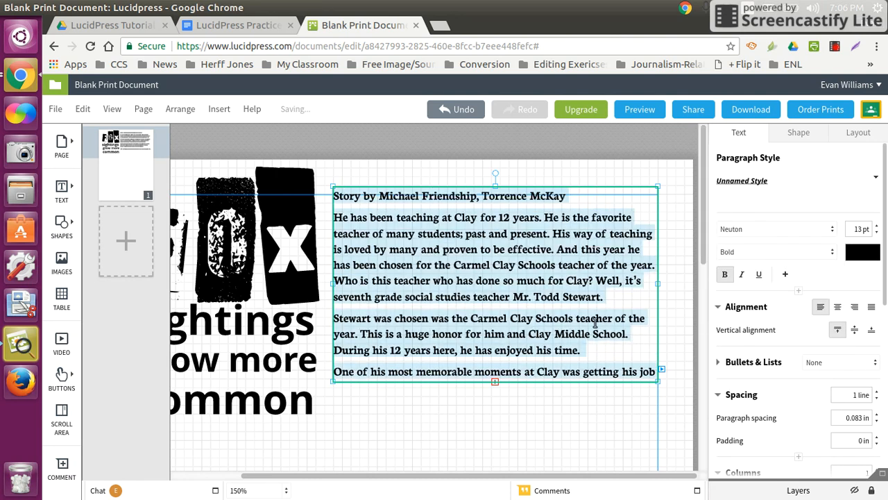
# Step: Remove the bold formatting from all of the story text
pyautogui.click(398, 216)
pyautogui.click(395, 316)
pyautogui.hotkey('ctrl', 'a')
pyautogui.click(725, 274)
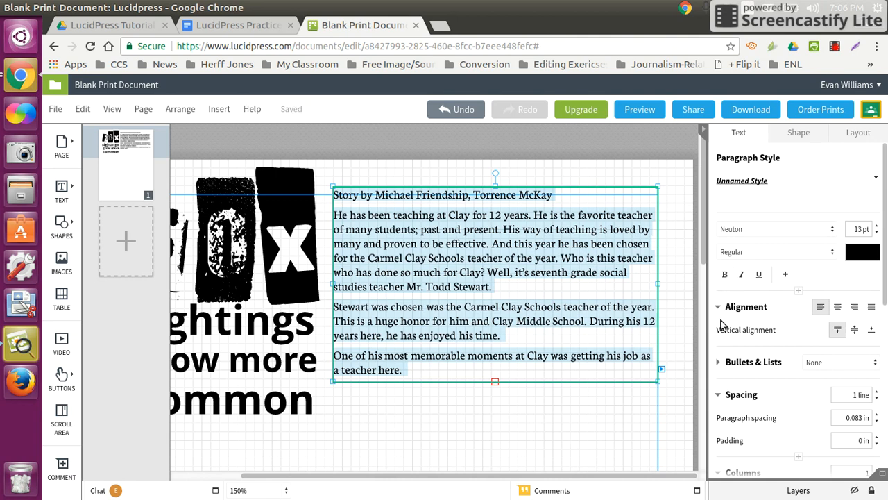
# Step: Set the paragraph spacing of the whole story text to 0 in
pyautogui.click(719, 306)
pyautogui.scroll(-1, 721, 307)
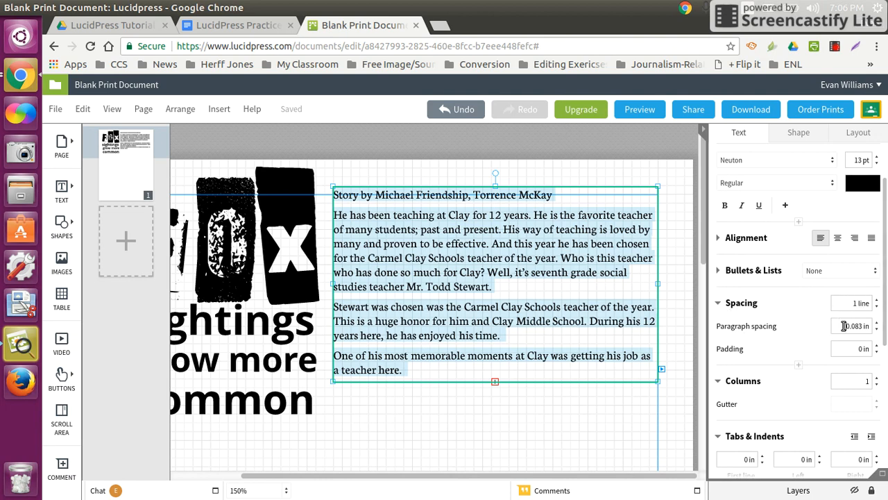
pyautogui.moveTo(842, 326); pyautogui.dragTo(879, 327)
pyautogui.scroll(2, 877, 328)
pyautogui.write('0')
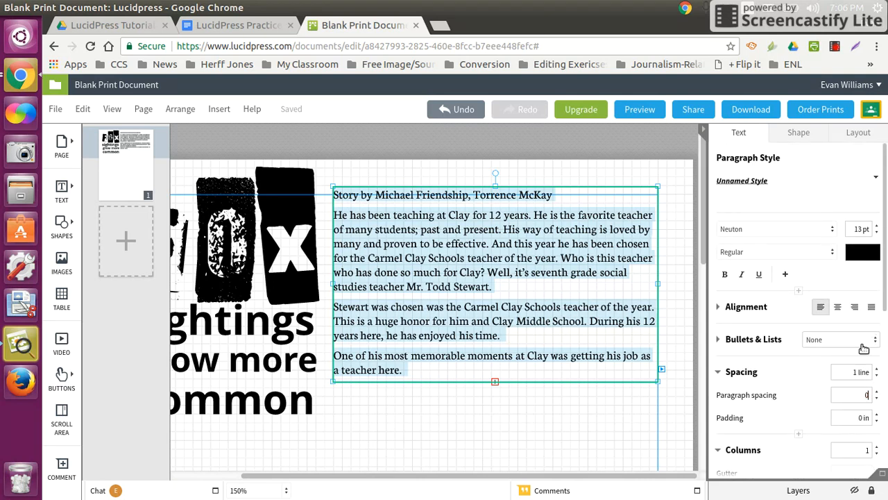
pyautogui.press('Return')
pyautogui.scroll(-1, 386, 281)
pyautogui.click(387, 246)
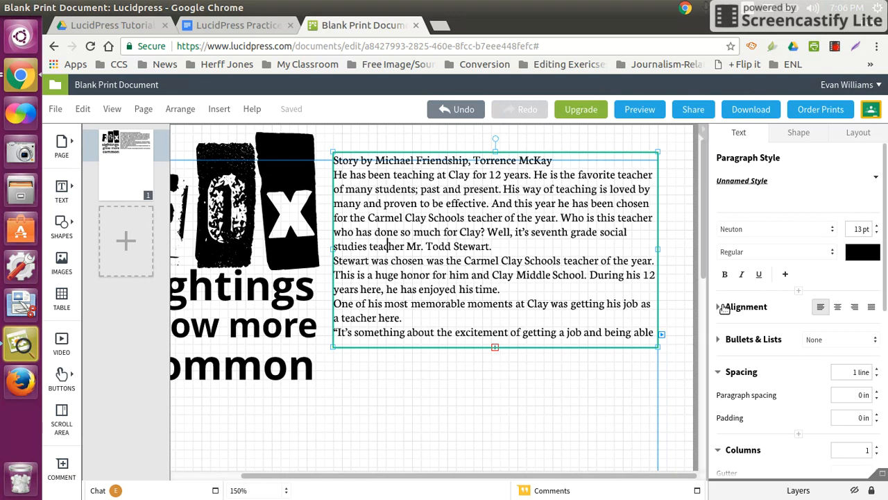
# Step: Give the story's first paragraph below the byline a first-line indent of 0.2 in
pyautogui.scroll(-1, 726, 305)
pyautogui.click(721, 339)
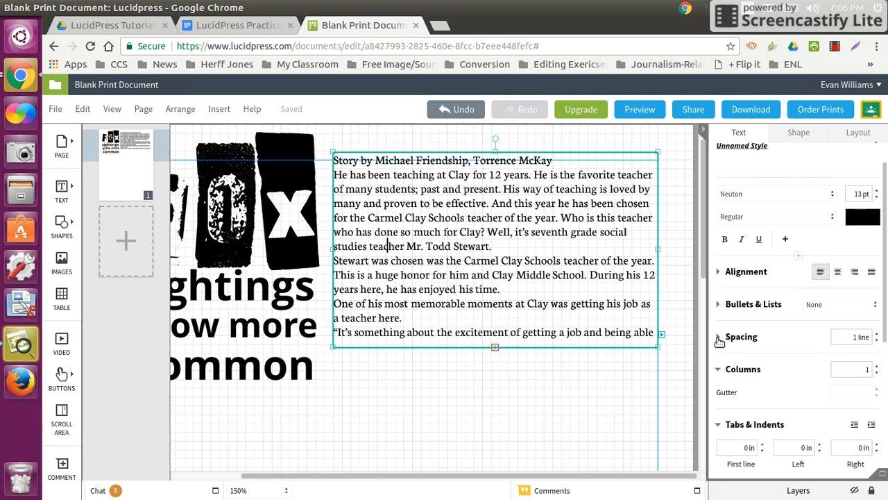
pyautogui.scroll(-2, 718, 344)
pyautogui.scroll(-1, 718, 347)
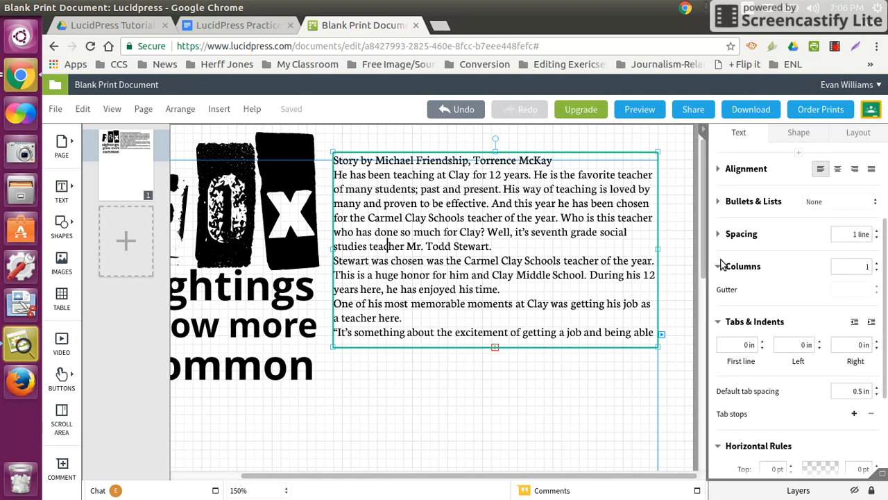
pyautogui.click(745, 343)
pyautogui.doubleClick(746, 346)
pyautogui.write('.2')
pyautogui.press('Return')
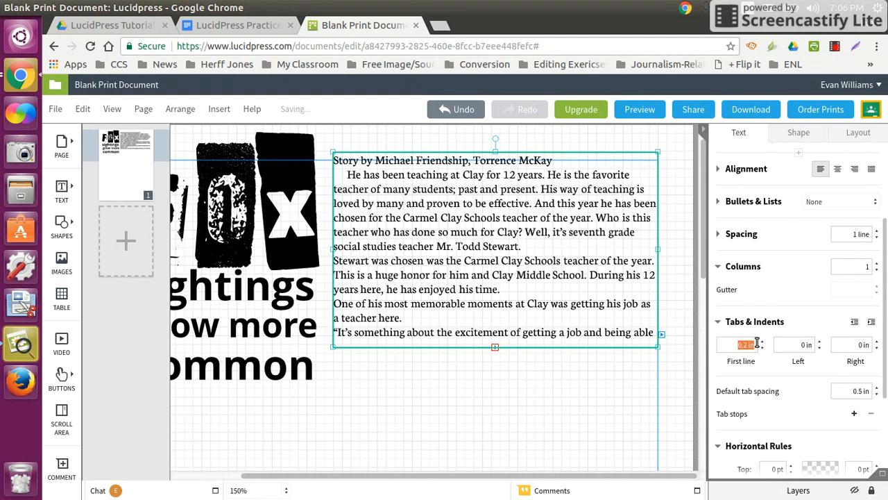
# Step: Apply a 0.2 in first-line indent to every paragraph of the story
pyautogui.click(460, 269)
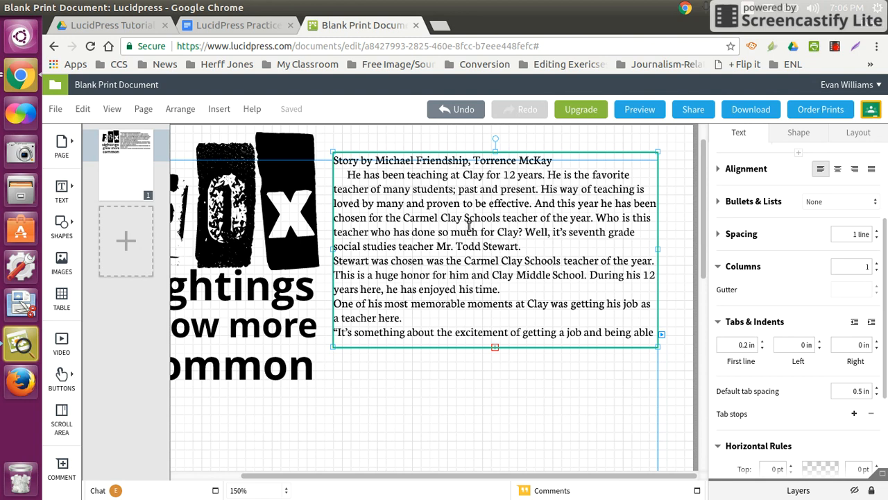
pyautogui.hotkey('ctrl', 'a')
pyautogui.click(737, 345)
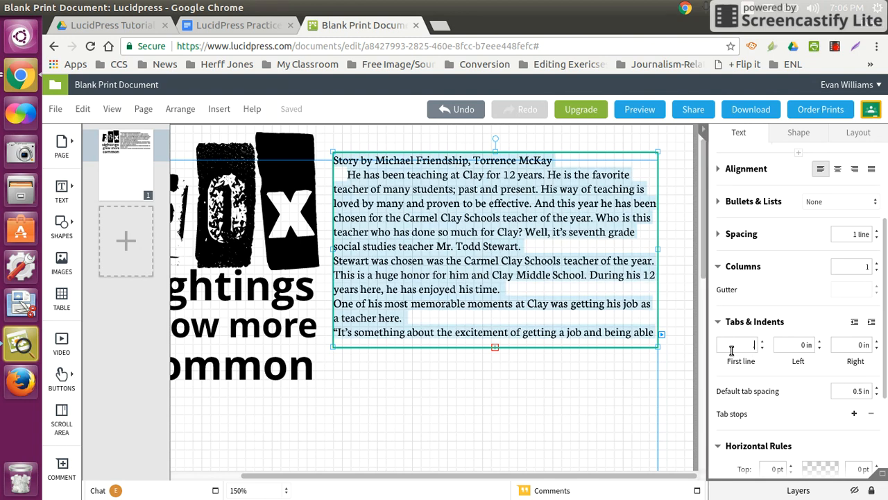
pyautogui.write('.2')
pyautogui.press('Return')
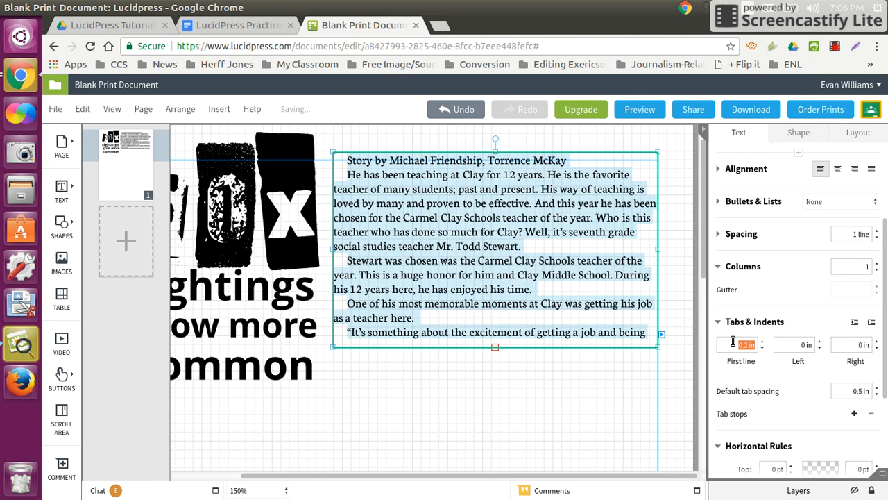
# Step: Split the story text box into 2 columns
pyautogui.click(522, 233)
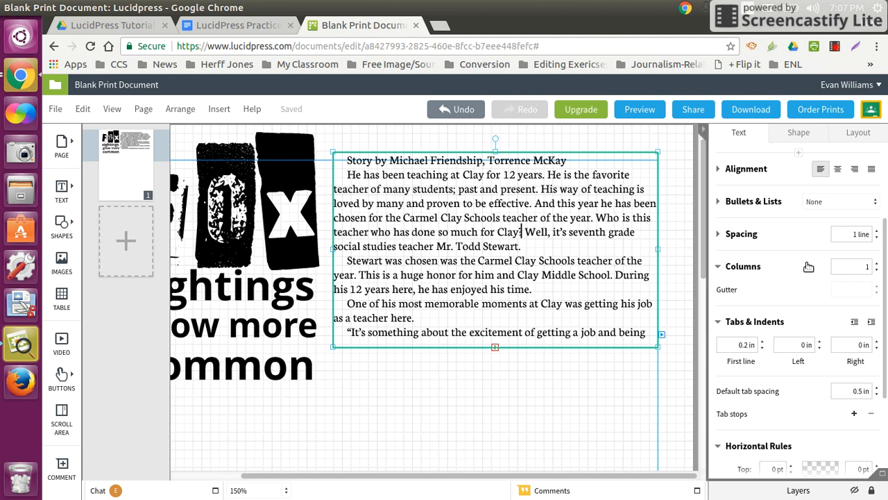
pyautogui.click(877, 264)
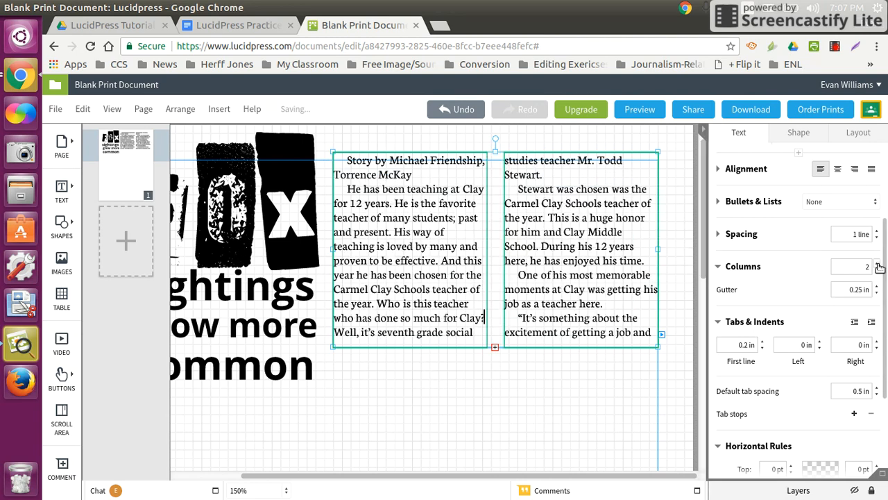
# Step: Keep the story text box at 2 columns and set the gutter between them to 0.167 in
pyautogui.click(877, 264)
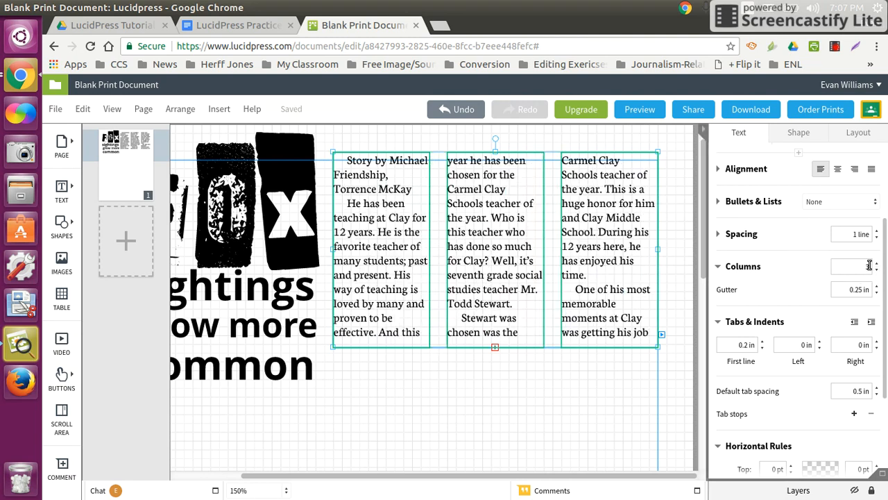
pyautogui.click(876, 271)
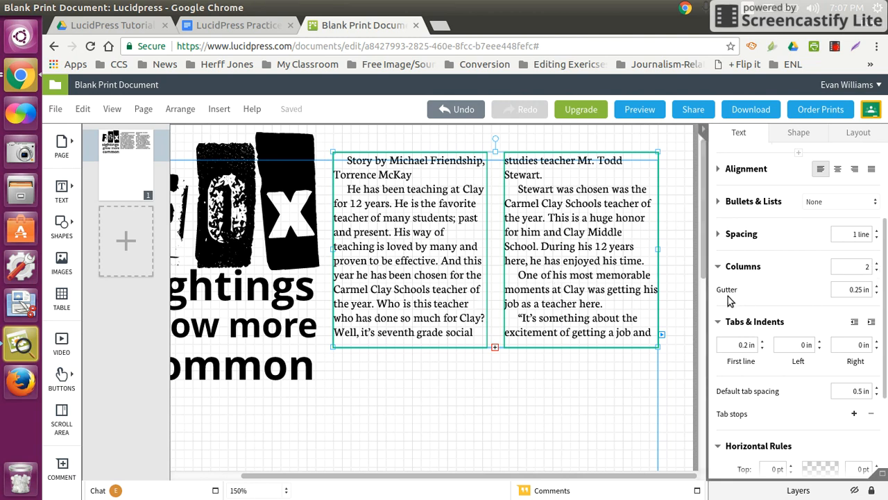
pyautogui.click(840, 293)
pyautogui.press('BackSpace')
pyautogui.press('Return')
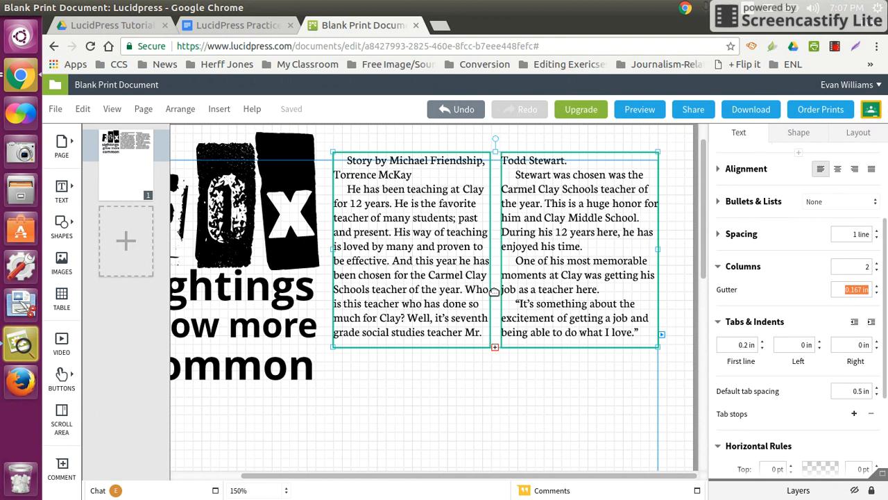
pyautogui.click(511, 409)
# Step: Extend the story text box downward until the whole story fits, with its lower edge close beneath the last lines
pyautogui.click(484, 178)
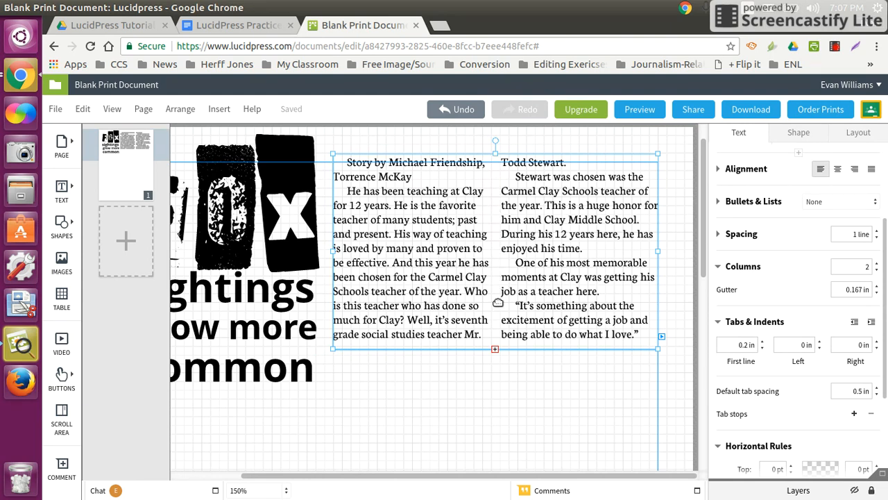
pyautogui.scroll(-2, 493, 319)
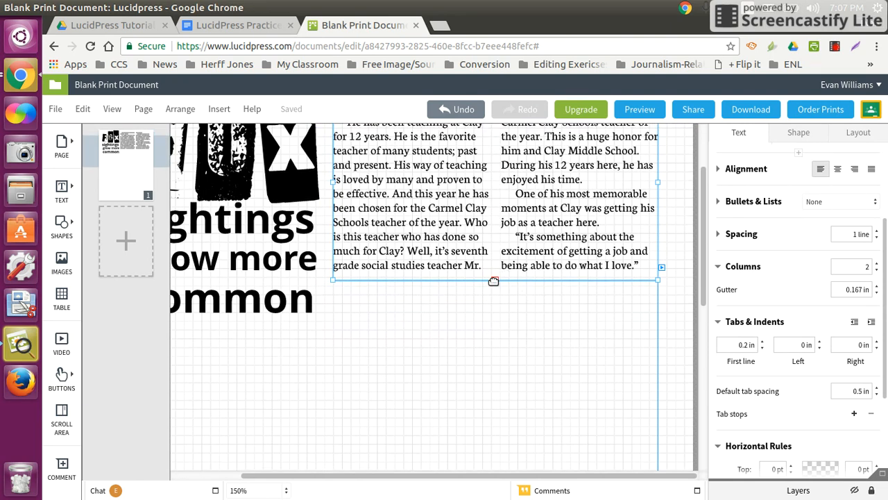
pyautogui.click(498, 286)
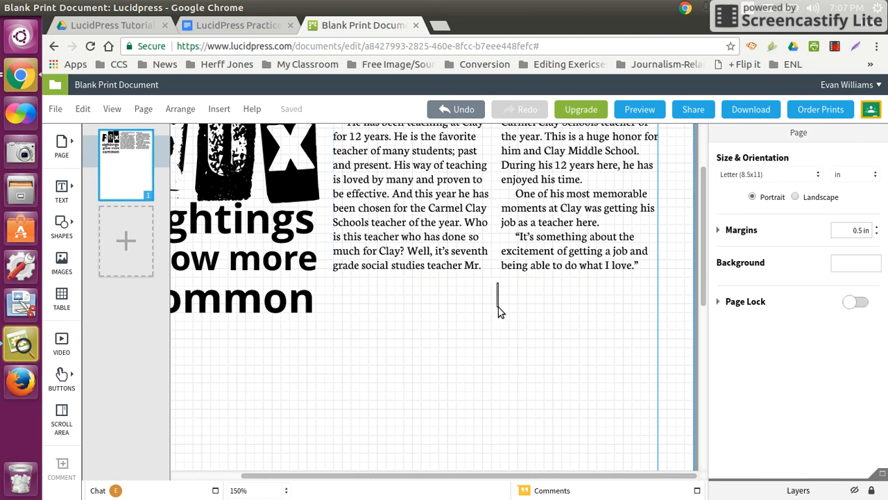
pyautogui.click(500, 280)
pyautogui.moveTo(498, 283); pyautogui.dragTo(489, 458)
pyautogui.scroll(-1, 476, 396)
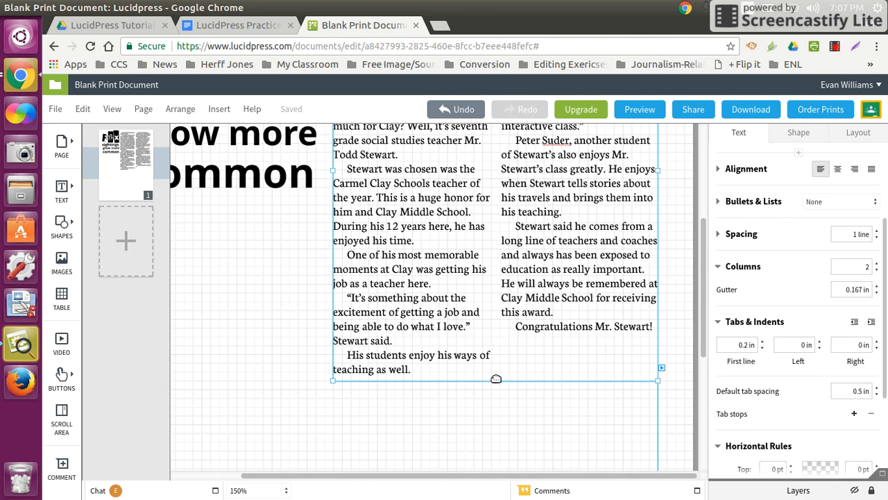
pyautogui.moveTo(496, 379)
pyautogui.mouseDown()
pyautogui.moveTo(501, 356)
pyautogui.moveTo(501, 363)
pyautogui.mouseUp()
pyautogui.click(545, 462)
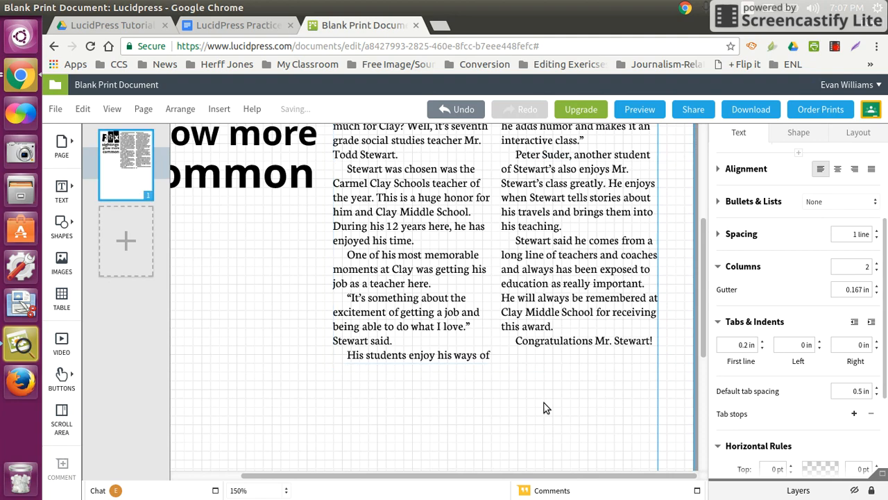
# Step: Italicize the two-line byline at the start of the story
pyautogui.scroll(3, 517, 417)
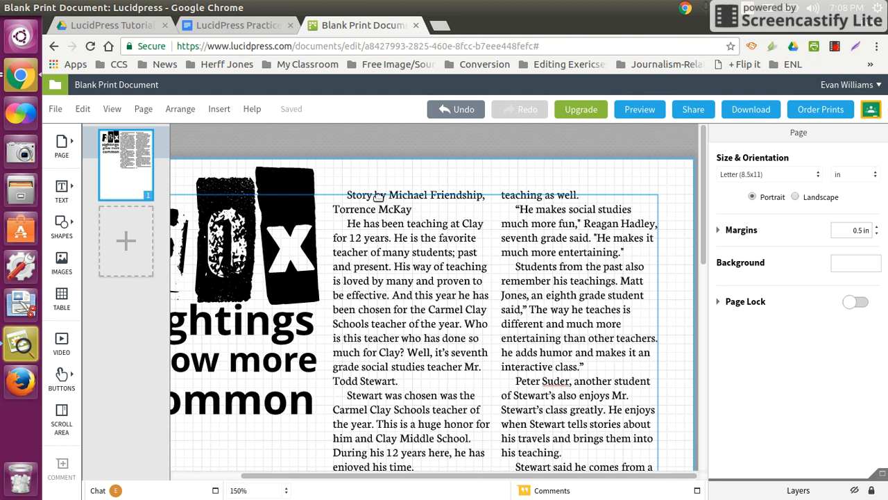
pyautogui.doubleClick(397, 209)
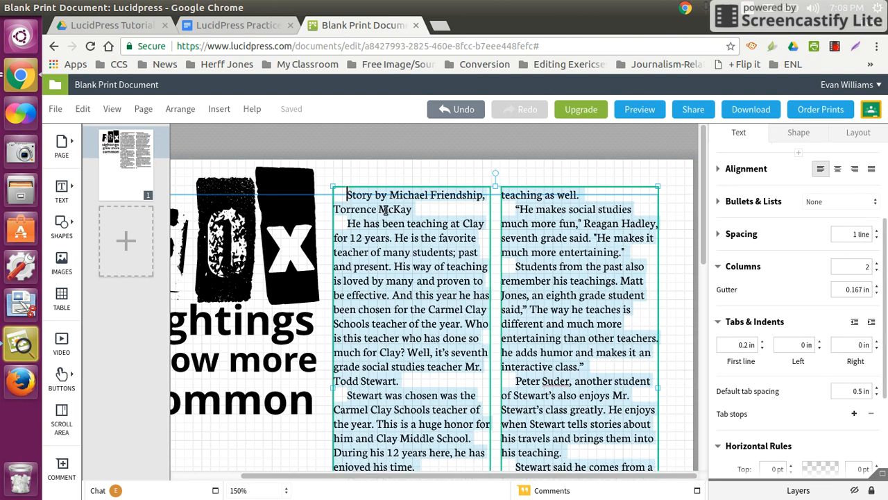
pyautogui.click(348, 197)
pyautogui.moveTo(347, 196); pyautogui.dragTo(417, 209)
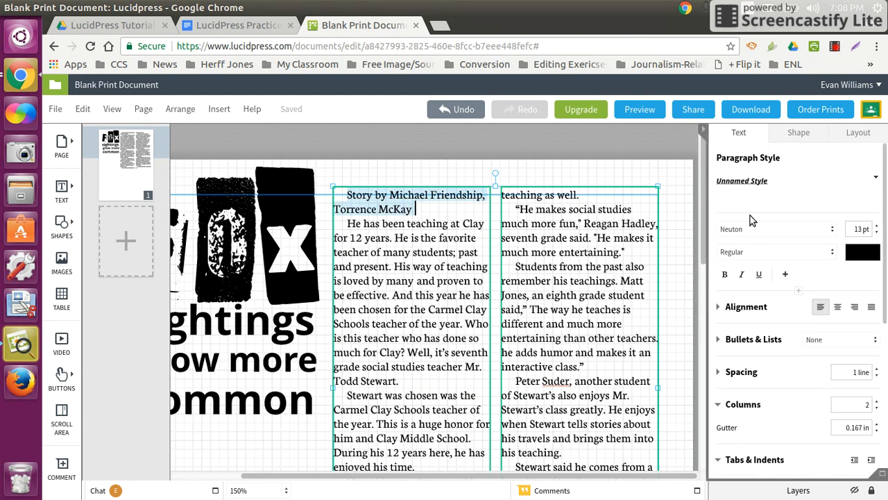
pyautogui.click(742, 275)
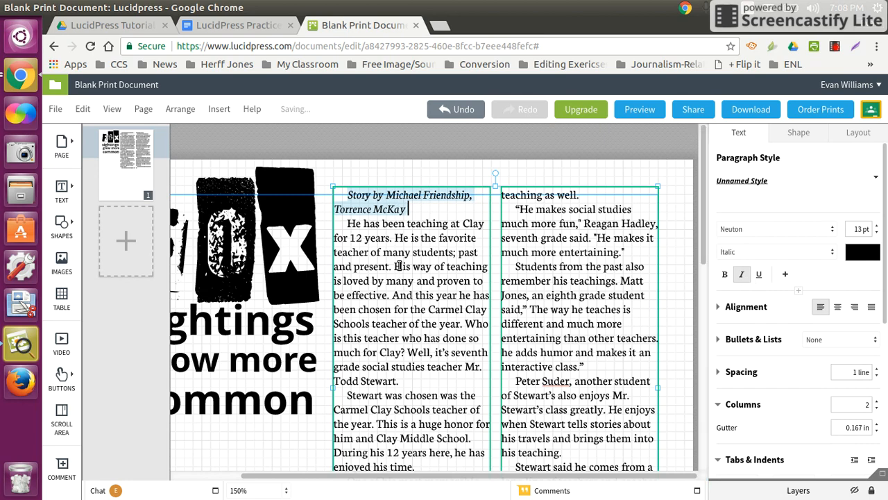
# Step: Justify the alignment of the entire story text, including the byline
pyautogui.scroll(-2, 399, 266)
pyautogui.scroll(2, 442, 284)
pyautogui.click(426, 317)
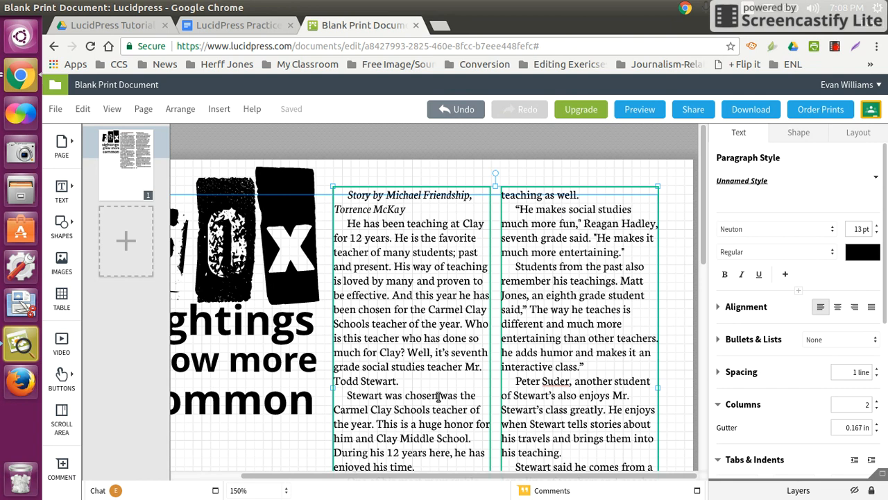
pyautogui.hotkey('ctrl', 'a')
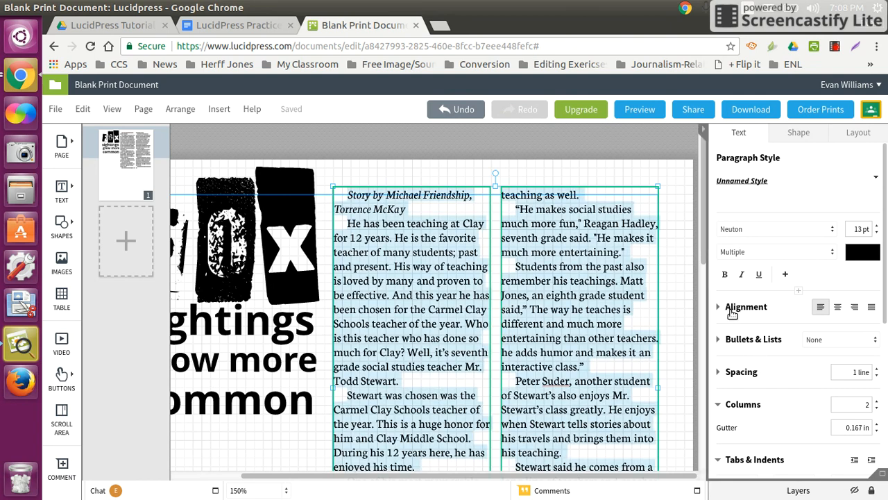
pyautogui.click(876, 311)
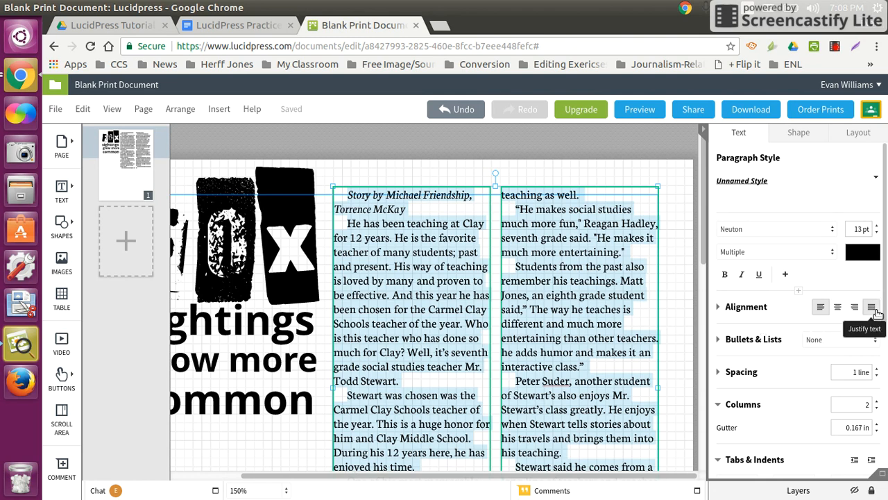
pyautogui.click(528, 297)
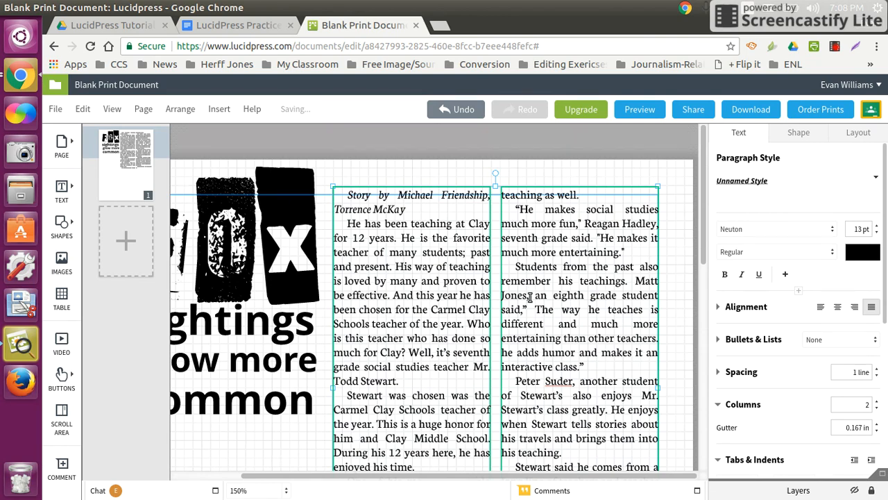
pyautogui.click(233, 449)
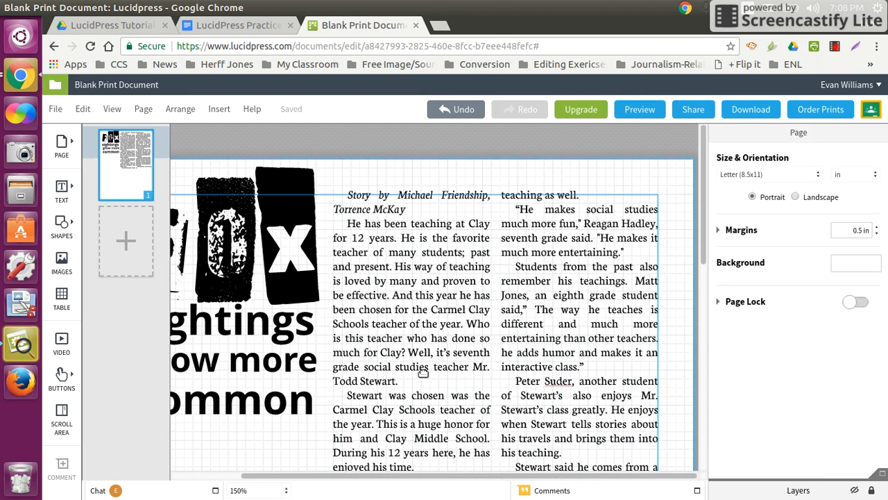
# Step: Zoom out to 75% to review the headline and story layout on the page
pyautogui.hotkey('ctrl', '-')
pyautogui.hotkey('ctrl', '-')
pyautogui.hotkey('ctrl', '-')
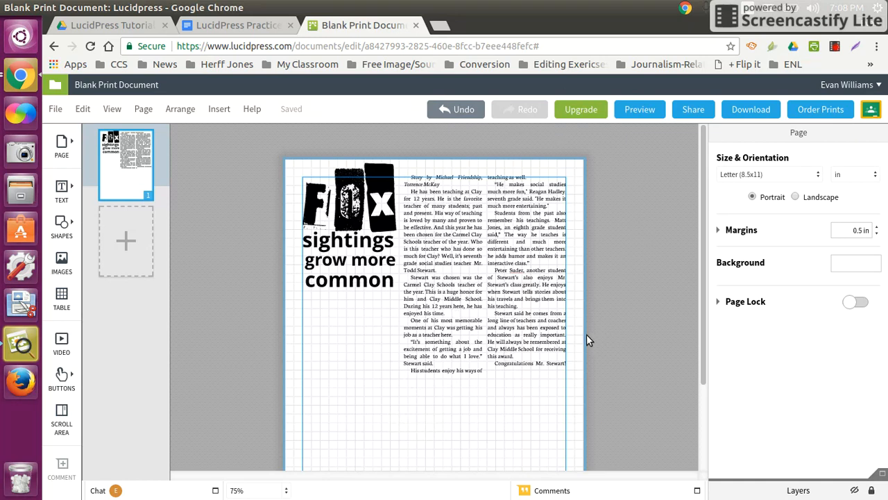
pyautogui.click(834, 47)
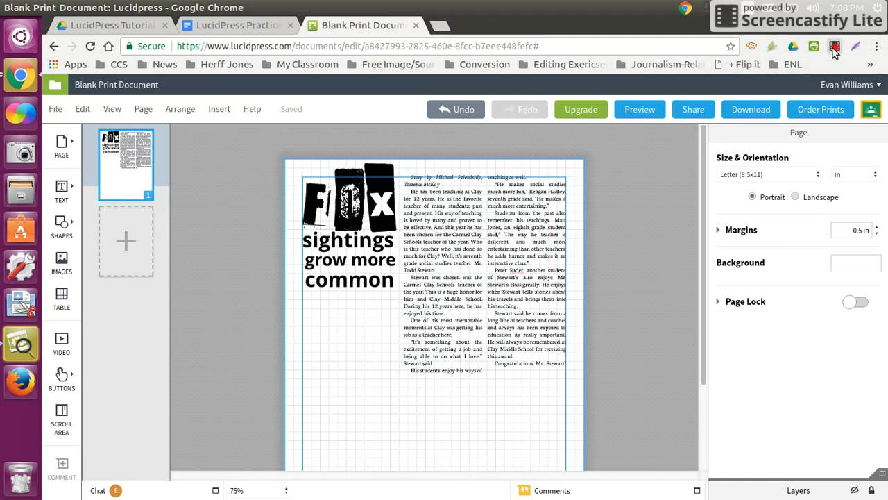